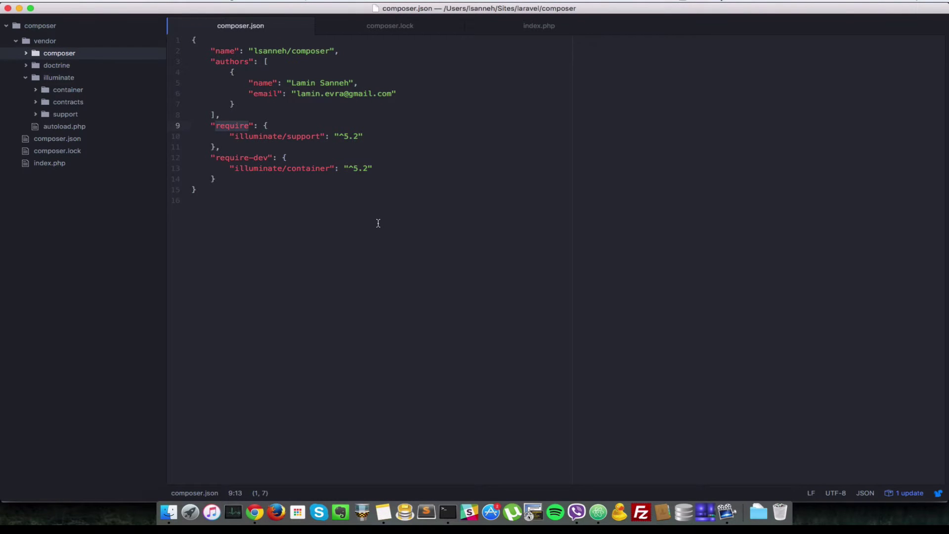
# Switch from Atom back to the Terminal window
pyautogui.press('super+Tab')
pyautogui.write('comp')
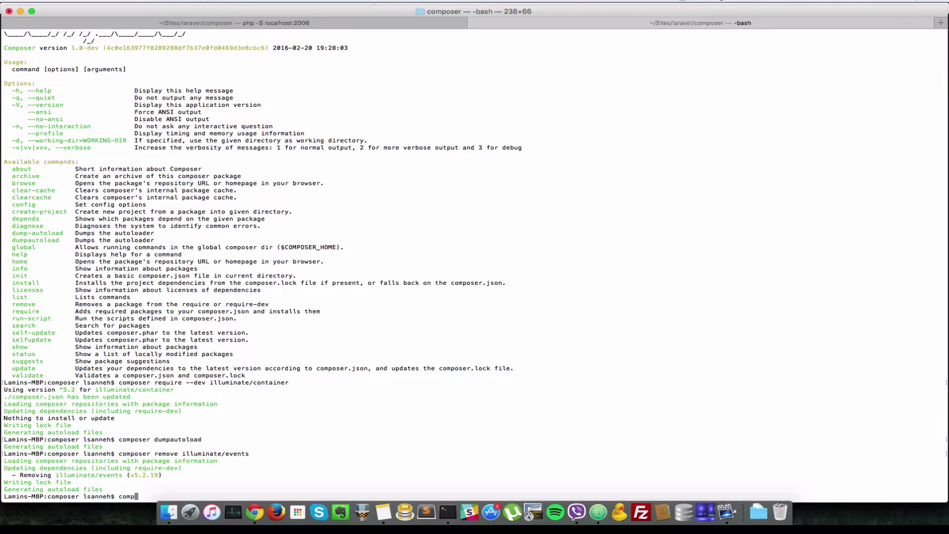
pyautogui.write('oser crea')
pyautogui.write('te-project')
# Run a bare 'composer create-project' in Terminal after a quick glance at Atom
pyautogui.press('super+Tab')
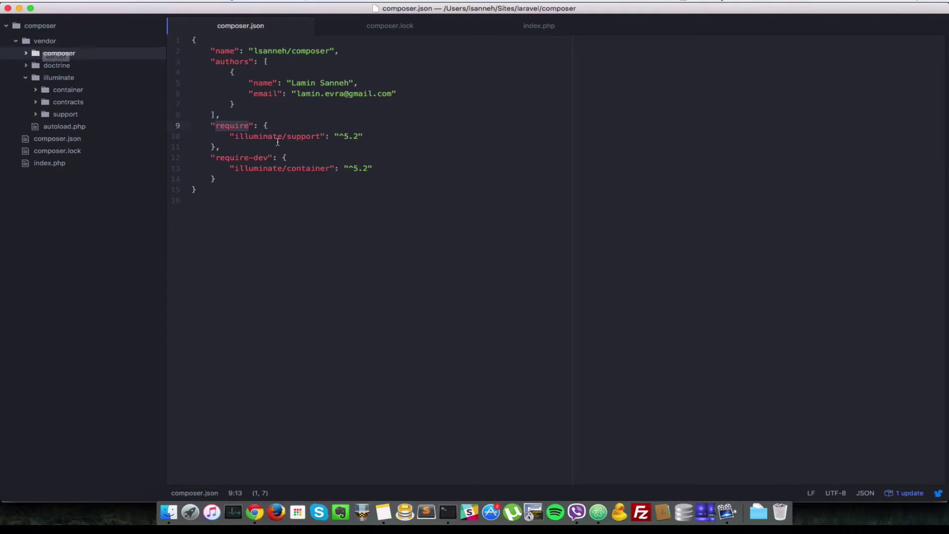
pyautogui.press('super+Tab')
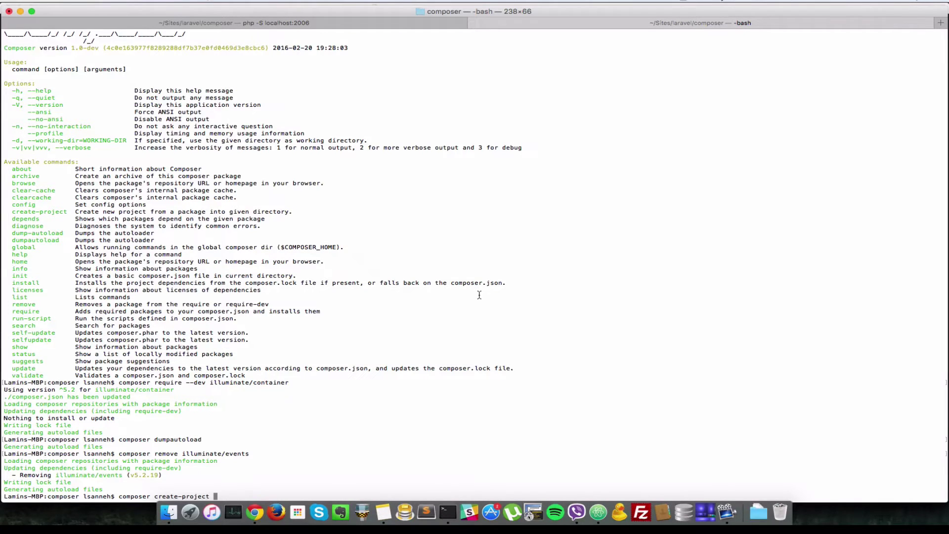
pyautogui.press('Return')
pyautogui.write('ls')
# List the project files with ls and enter the illuminate/events create-project command, correcting the folder name
pyautogui.press('Return')
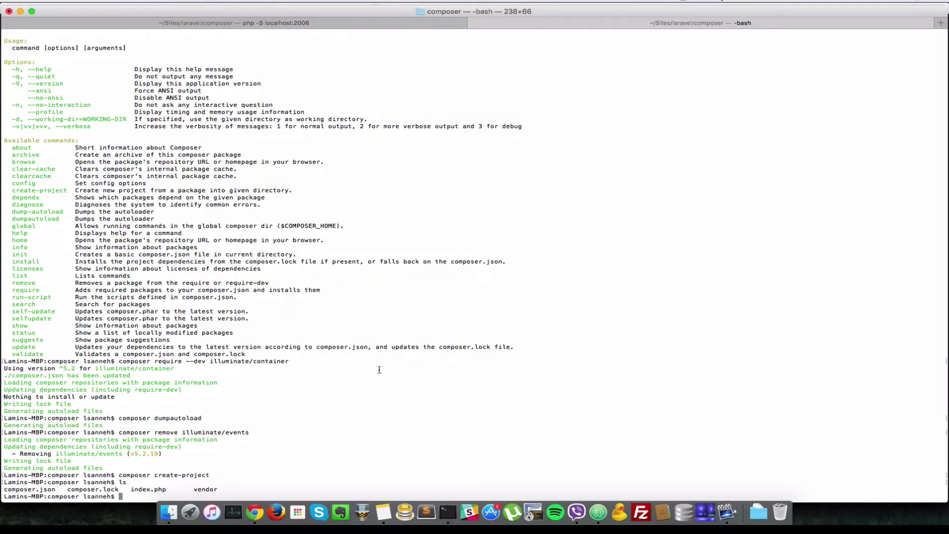
pyautogui.write('composer ')
pyautogui.write('create-pro')
pyautogui.write('ject ')
pyautogui.write('i')
pyautogui.write('llu')
pyautogui.write('minate/')
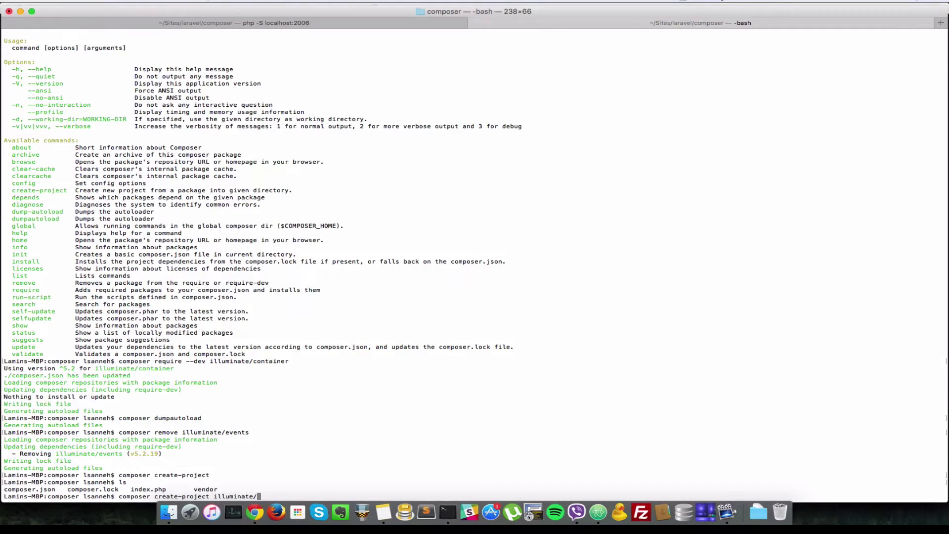
pyautogui.write('events ')
pyautogui.write('venets')
pyautogui.press('BackSpace')
pyautogui.press('BackSpace')
pyautogui.press('BackSpace')
pyautogui.press('BackSpace')
pyautogui.press('BackSpace')
pyautogui.press('BackSpace')
pyautogui.write('events')
# Run 'composer create-project illuminate/events events' and highlight the events folder name in the output
pyautogui.press('Return')
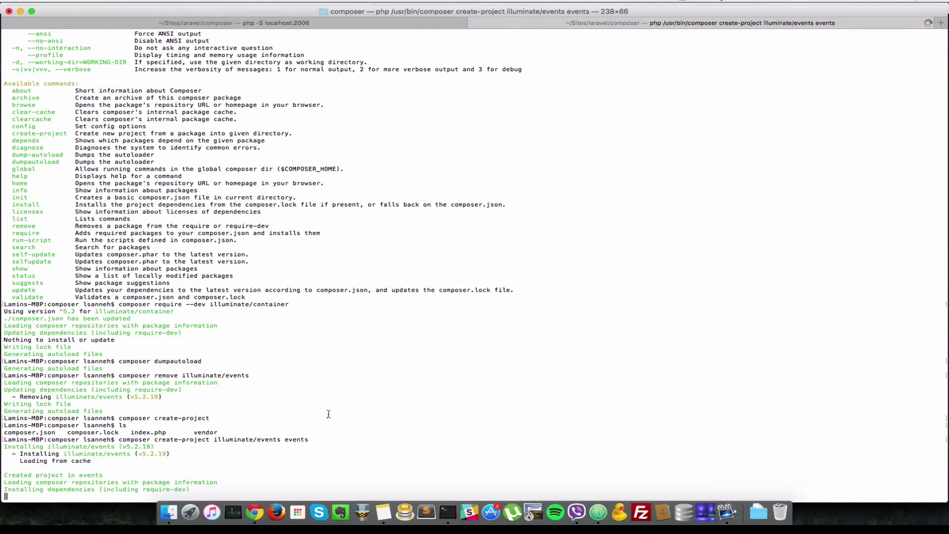
pyautogui.doubleClick(298, 439)
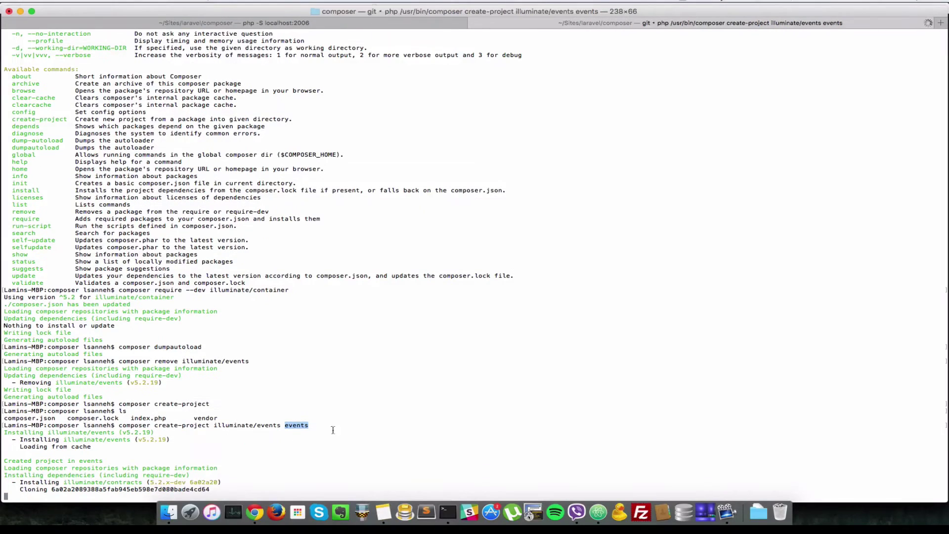
pyautogui.click(352, 430)
pyautogui.doubleClick(229, 424)
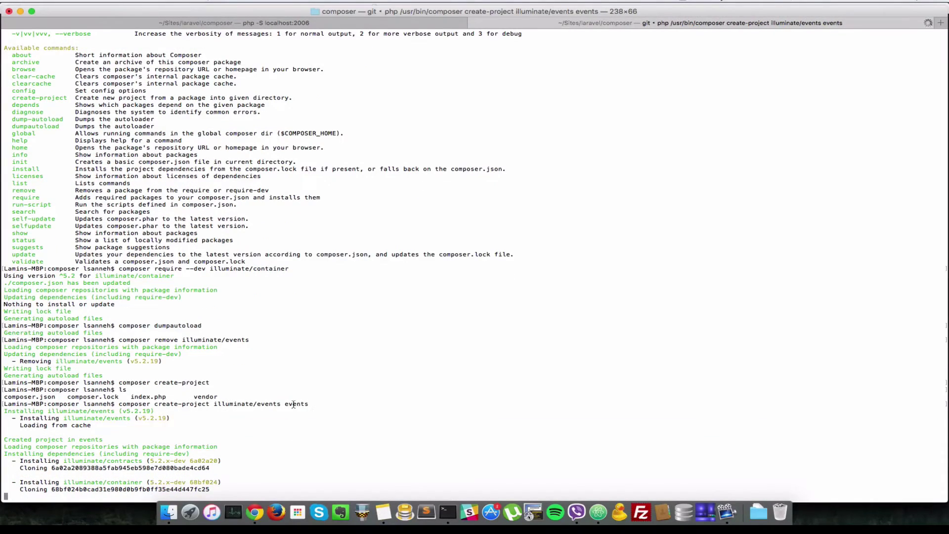
pyautogui.doubleClick(294, 404)
pyautogui.click(244, 402)
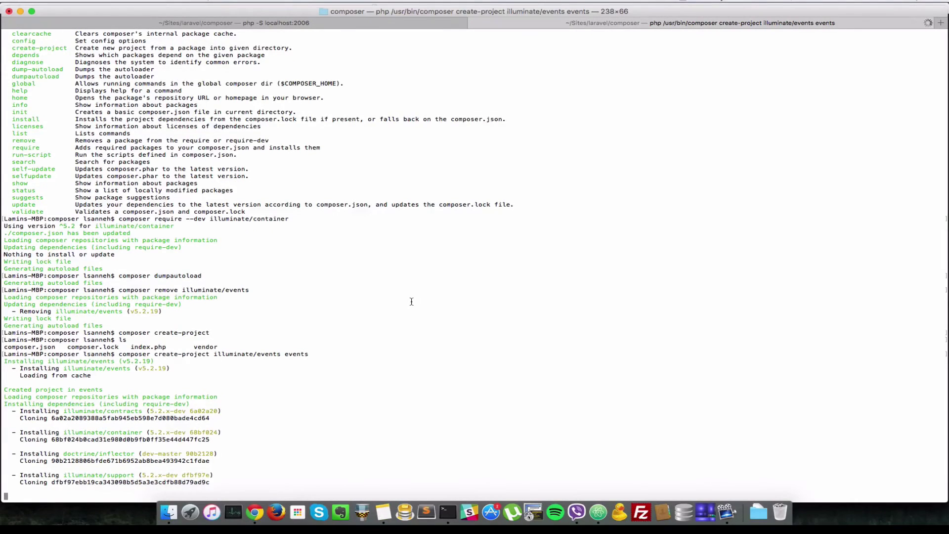
# Open the events project's composer.json from Atom's tree view
pyautogui.click(597, 512)
pyautogui.click(16, 53)
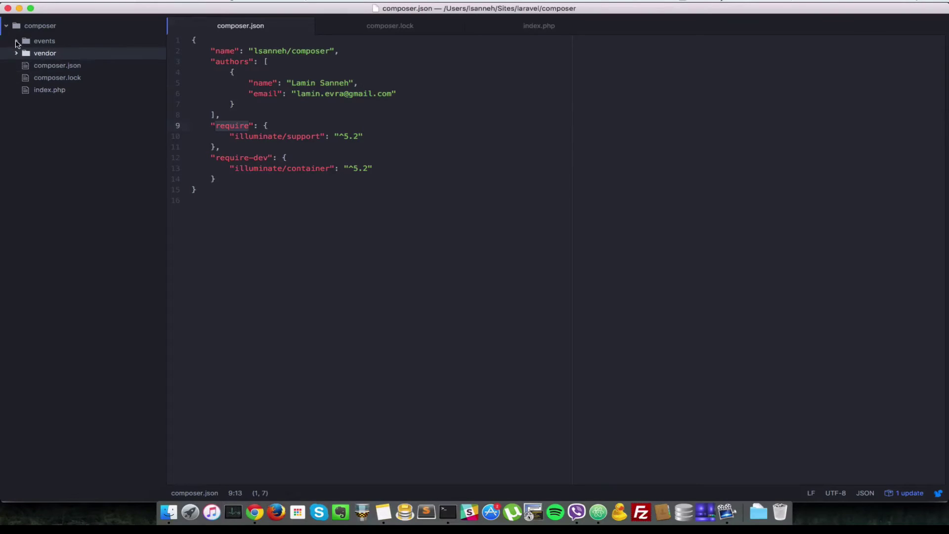
pyautogui.click(16, 41)
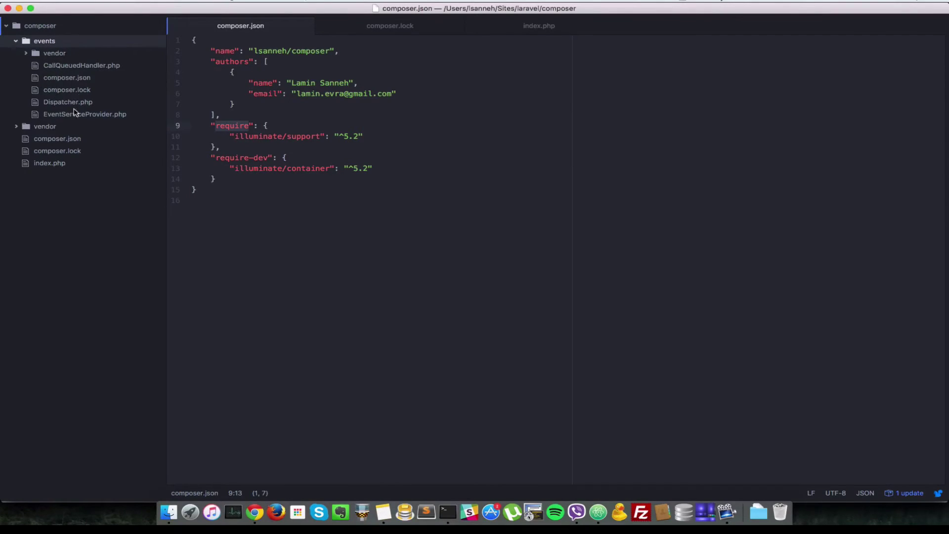
pyautogui.click(69, 81)
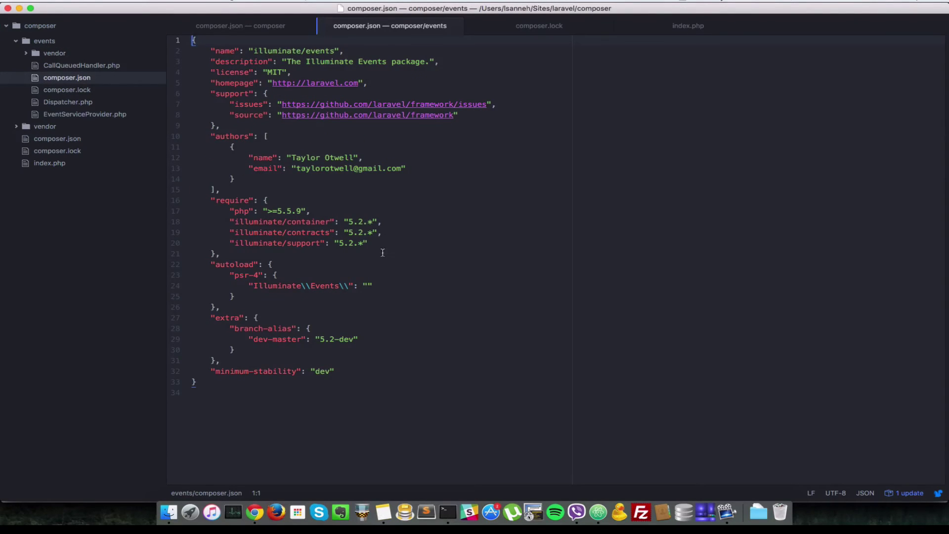
# Highlight the illuminate/contracts requirement and expand events/vendor, showing composer, doctrine and illuminate
pyautogui.click(315, 223)
pyautogui.doubleClick(314, 222)
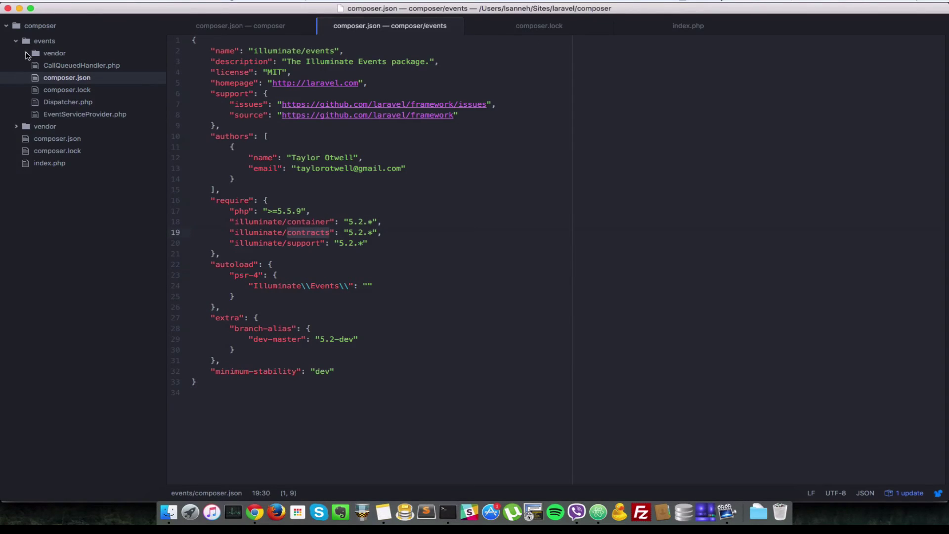
pyautogui.click(26, 54)
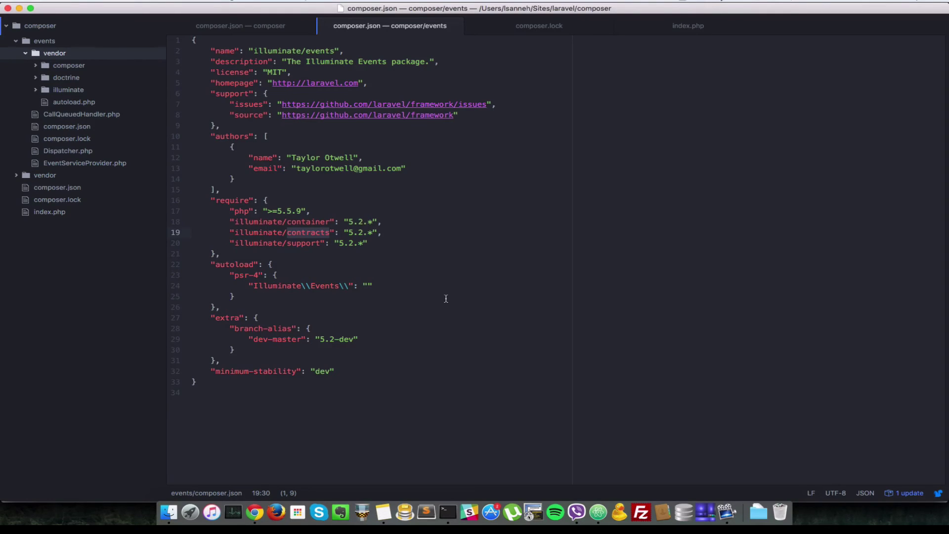
pyautogui.click(454, 244)
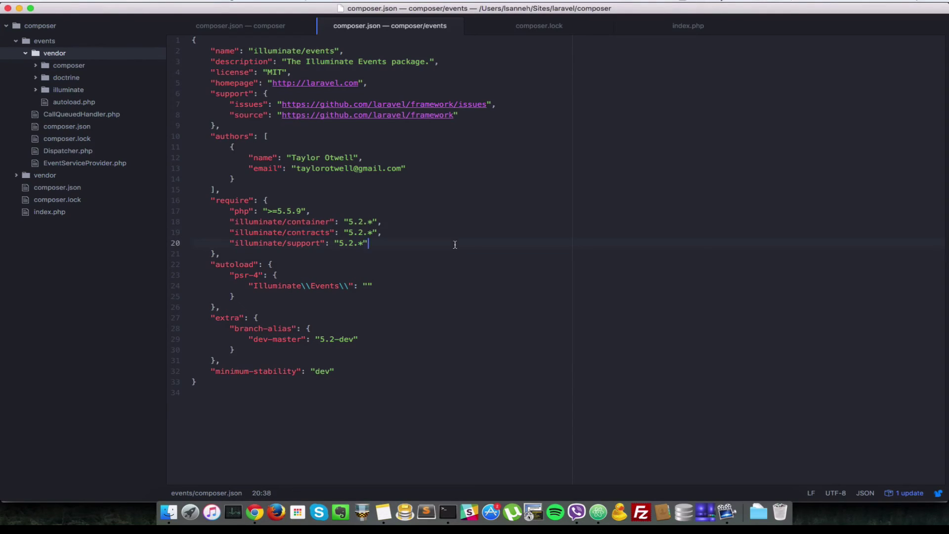